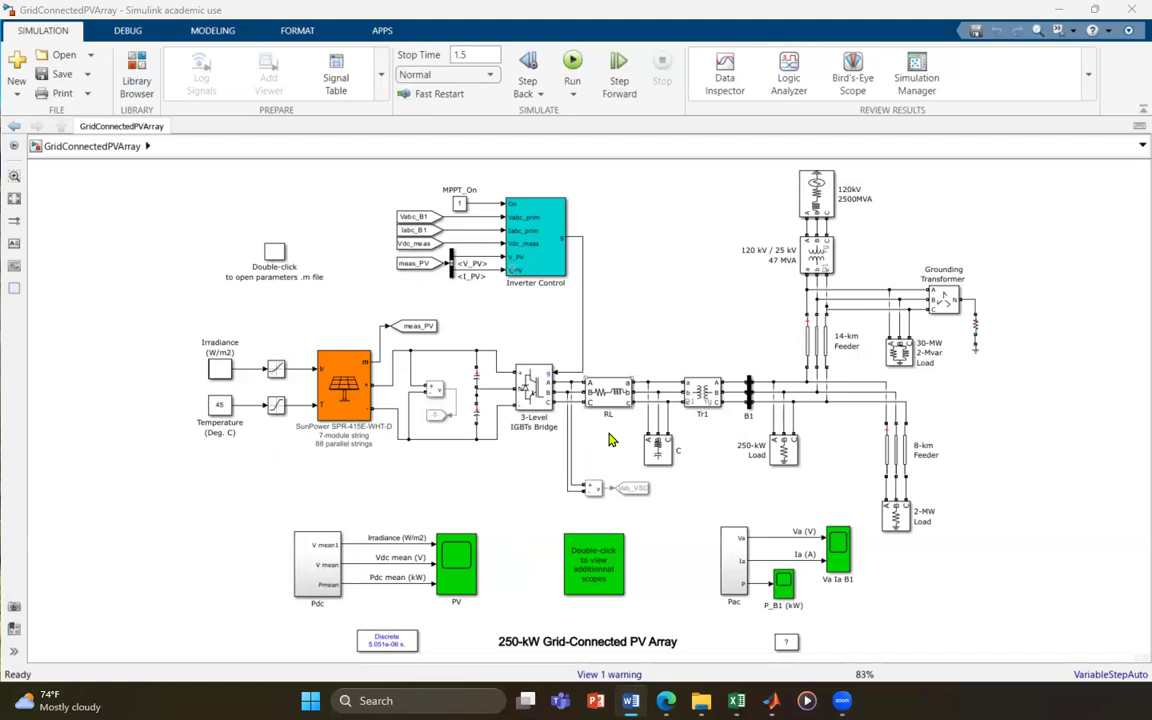
# - Examine the PV array block together with its irradiance and temperature input blocks in the grid-connected model
pyautogui.scroll(1, 610, 440)
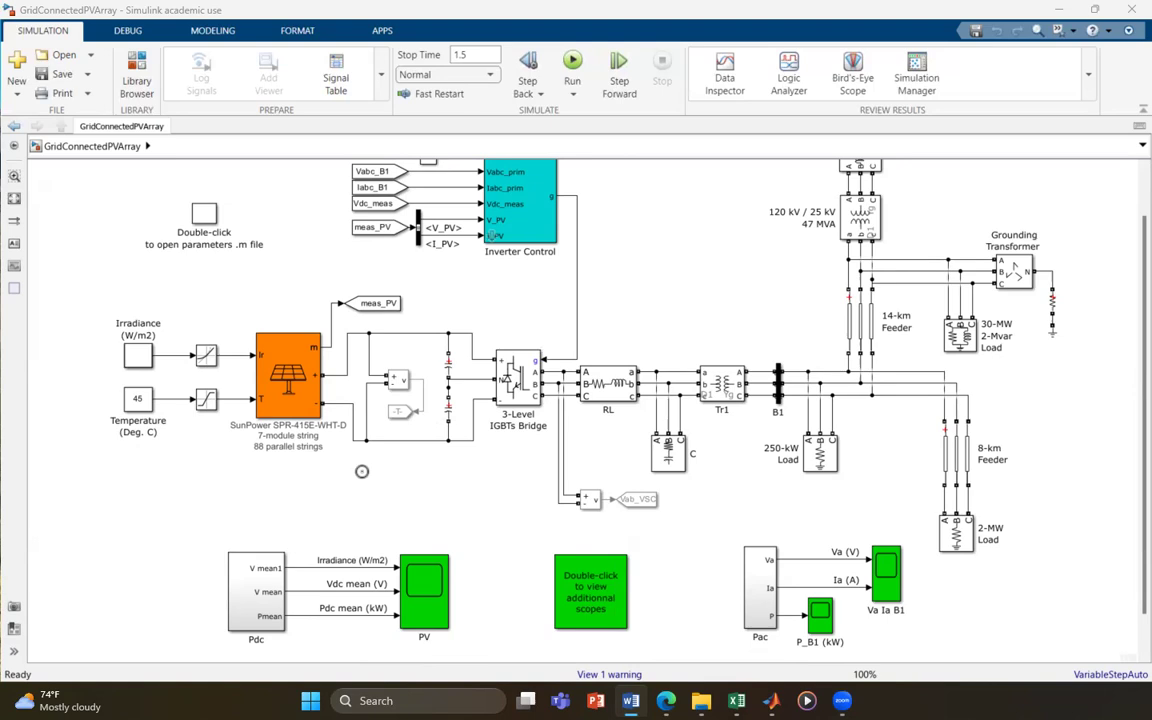
pyautogui.scroll(-1, 514, 400)
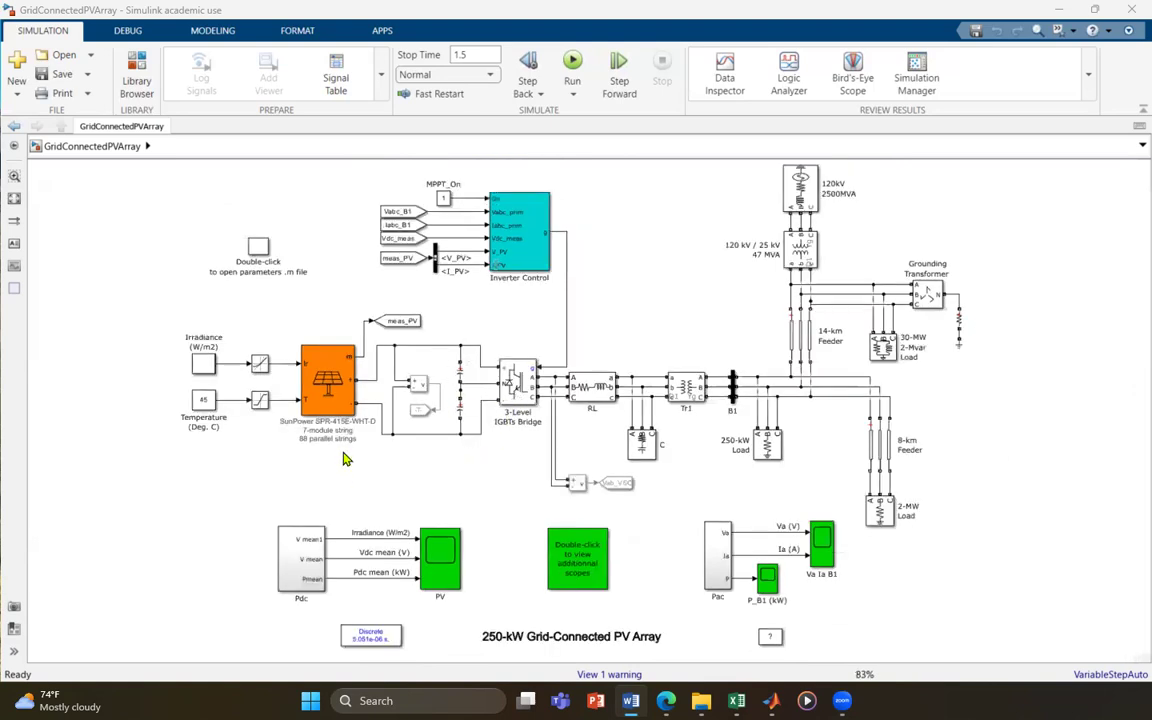
pyautogui.scroll(7, 338, 445)
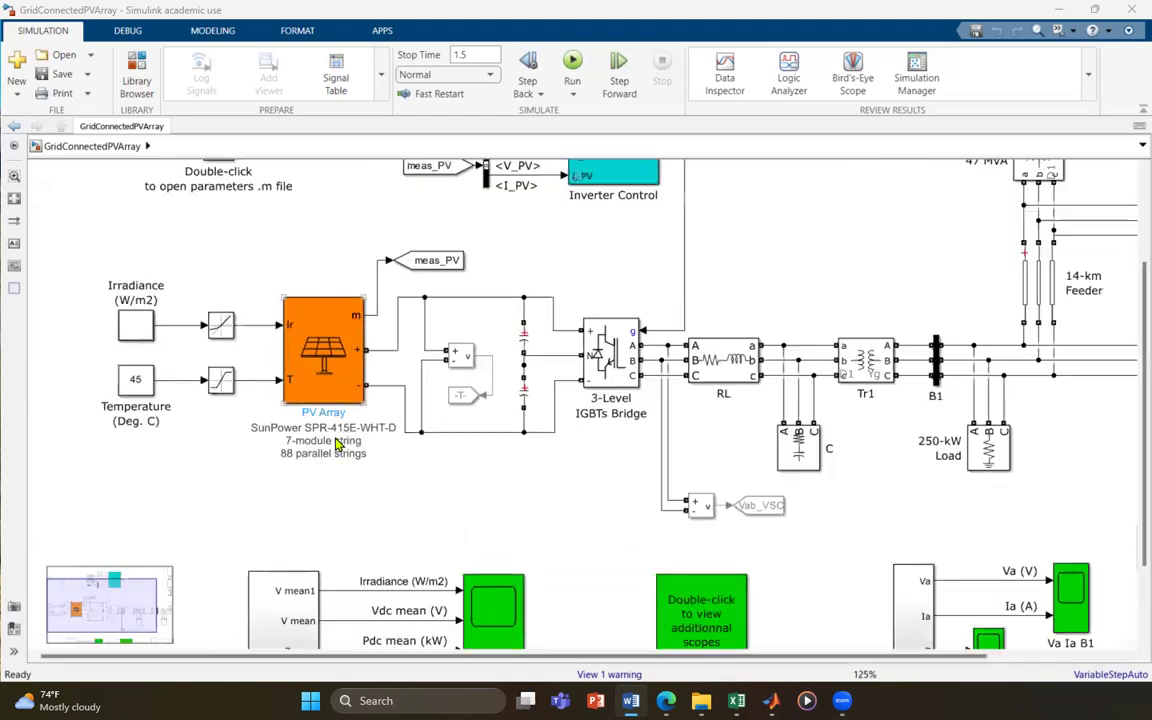
pyautogui.moveTo(433, 529); pyautogui.dragTo(593, 583)
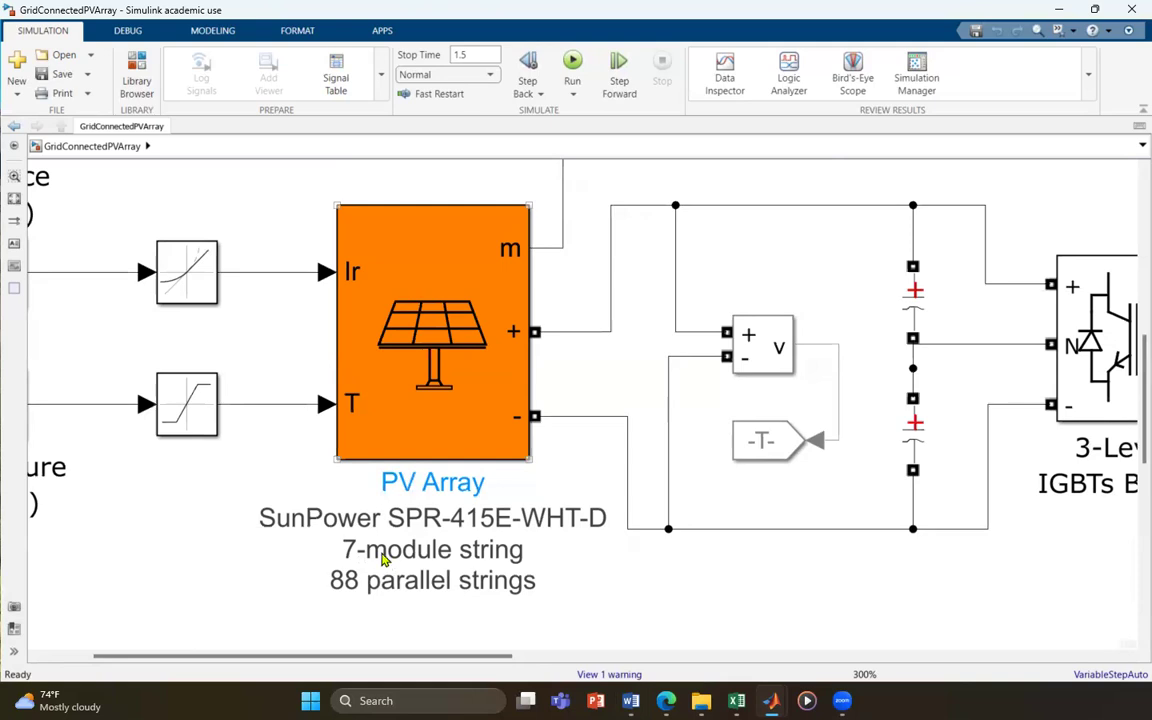
pyautogui.scroll(-3, 382, 560)
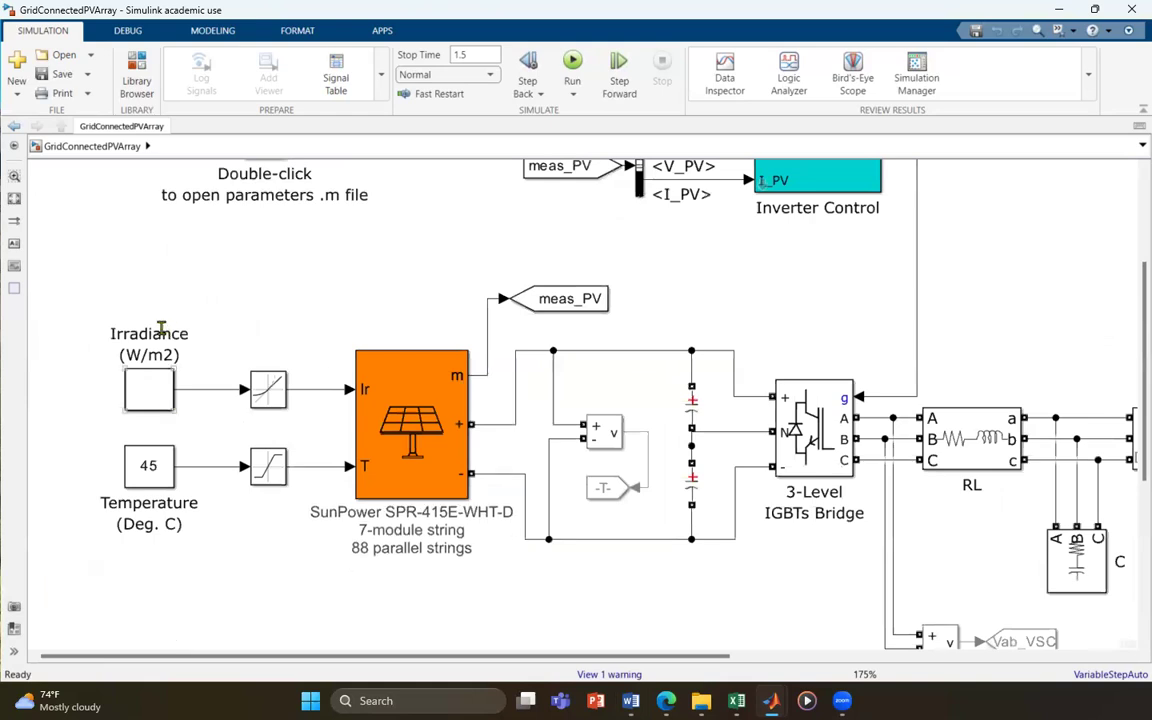
pyautogui.click(150, 463)
pyautogui.click(165, 388)
pyautogui.click(145, 456)
pyautogui.click(130, 441)
# - Examine the 3-level IGBTs bridge and the Inverter Control block that drives it
pyautogui.moveTo(636, 565); pyautogui.dragTo(381, 532)
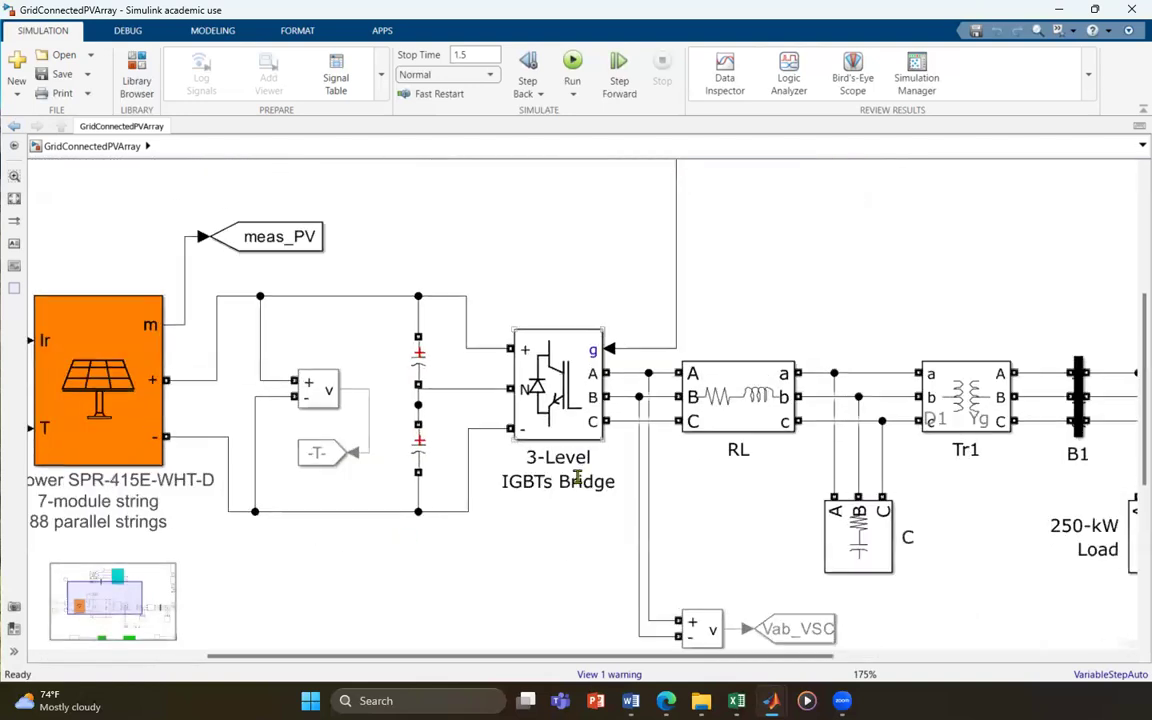
pyautogui.scroll(3, 577, 478)
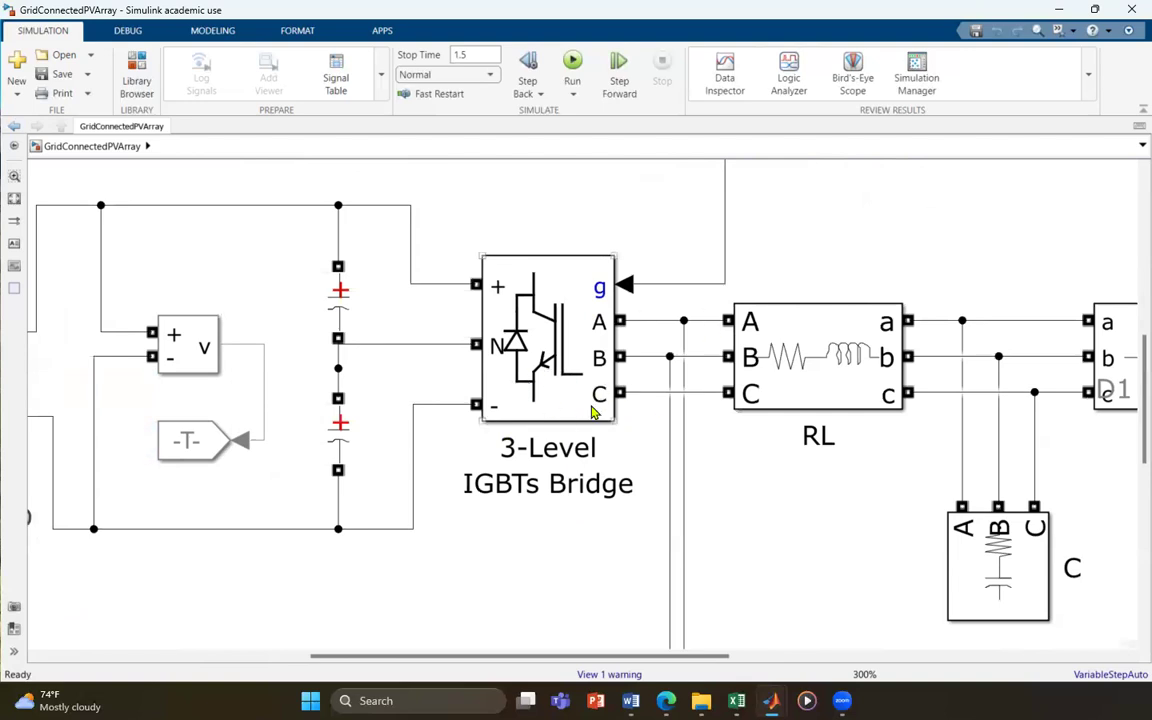
pyautogui.scroll(-5, 592, 412)
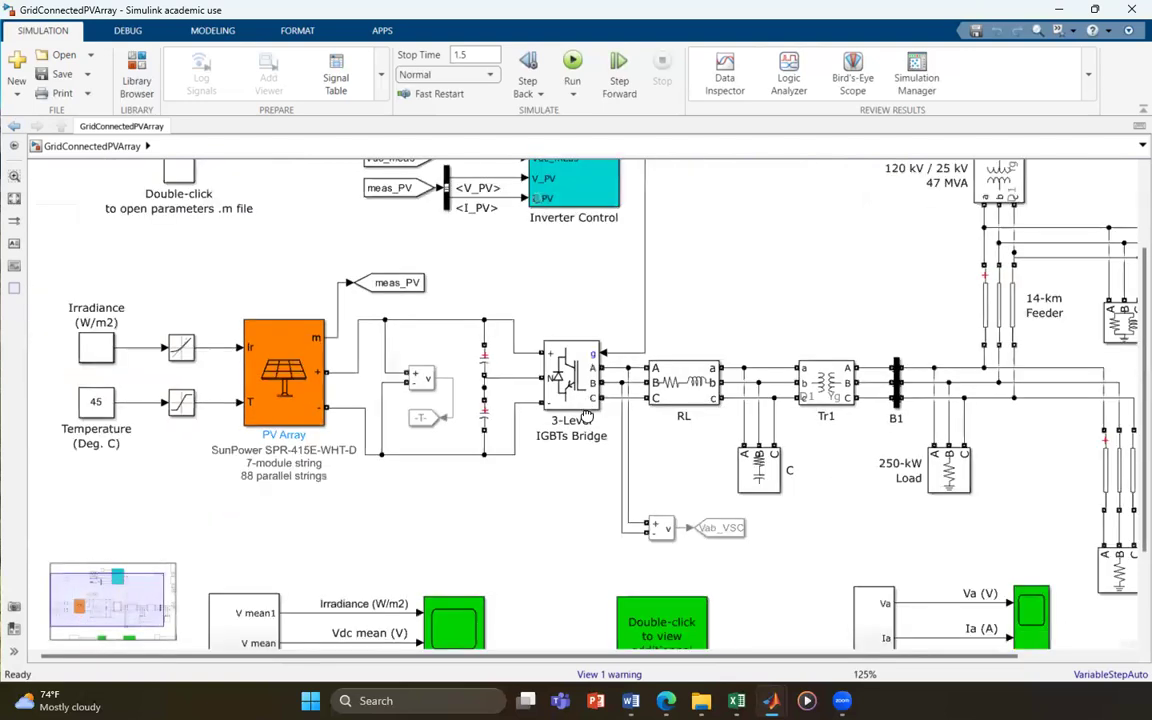
pyautogui.scroll(3, 565, 348)
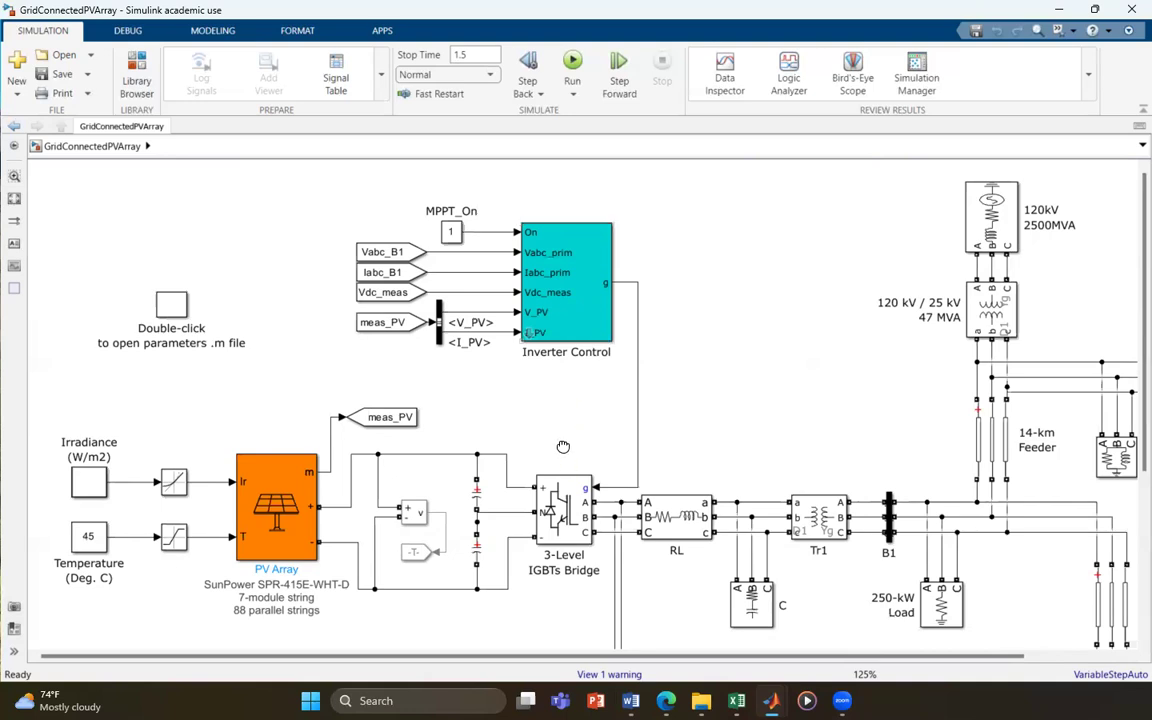
pyautogui.scroll(-2, 565, 430)
pyautogui.scroll(-1, 565, 430)
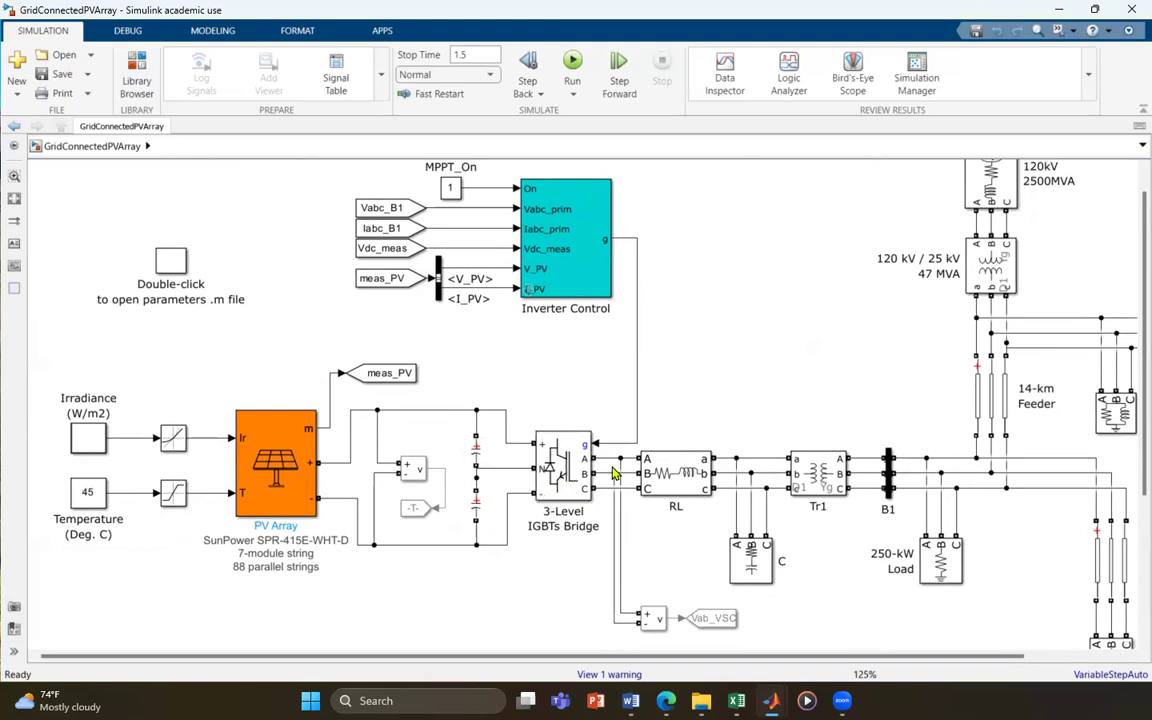
# - Open the PV Array block's parameters and review its array data, module data and model parameters in a widened dialog
pyautogui.scroll(2, 190, 488)
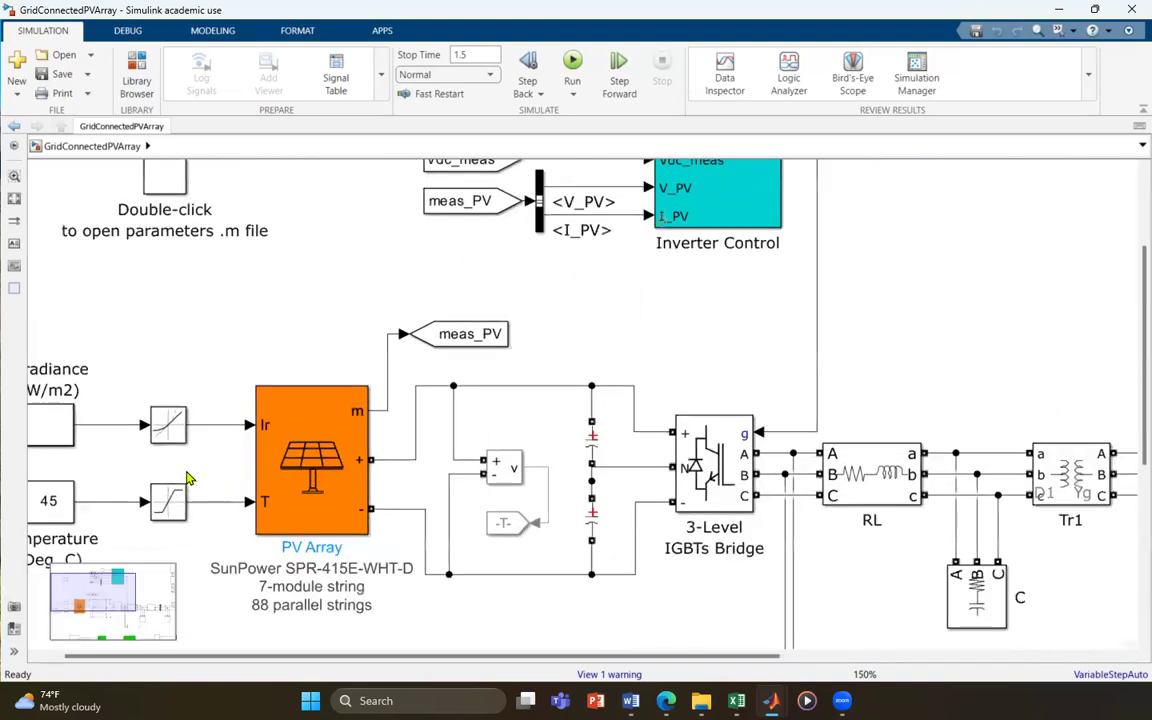
pyautogui.click(310, 483)
pyautogui.click(311, 482)
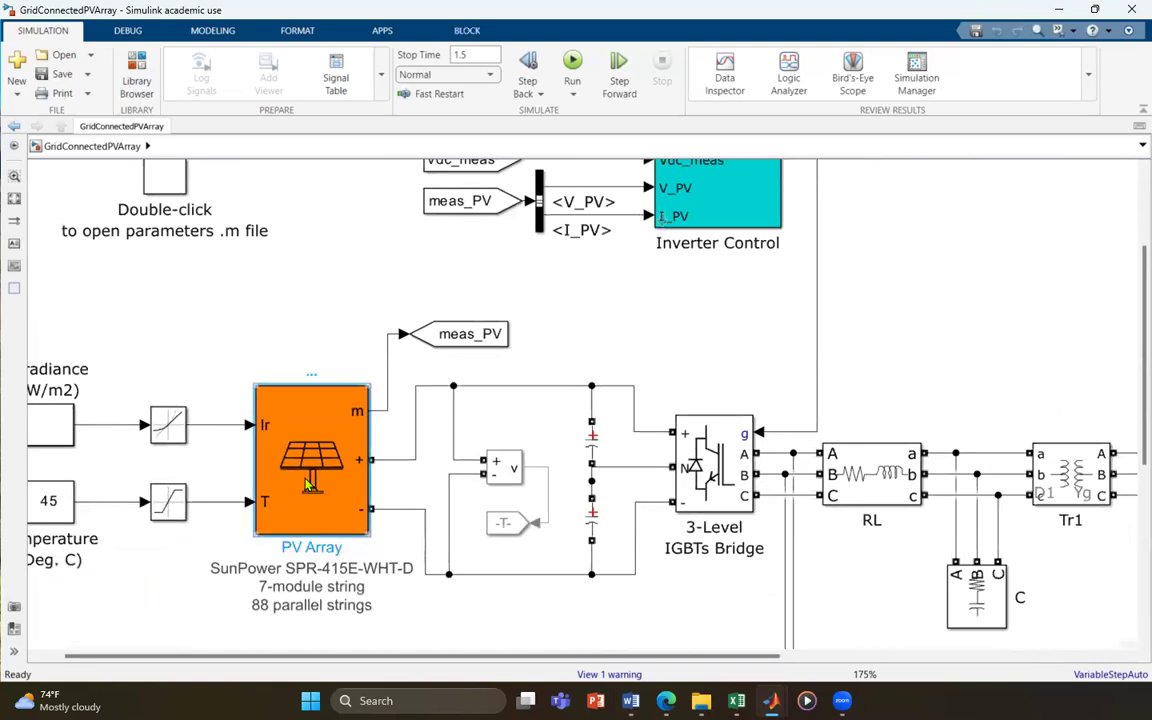
pyautogui.doubleClick(312, 480)
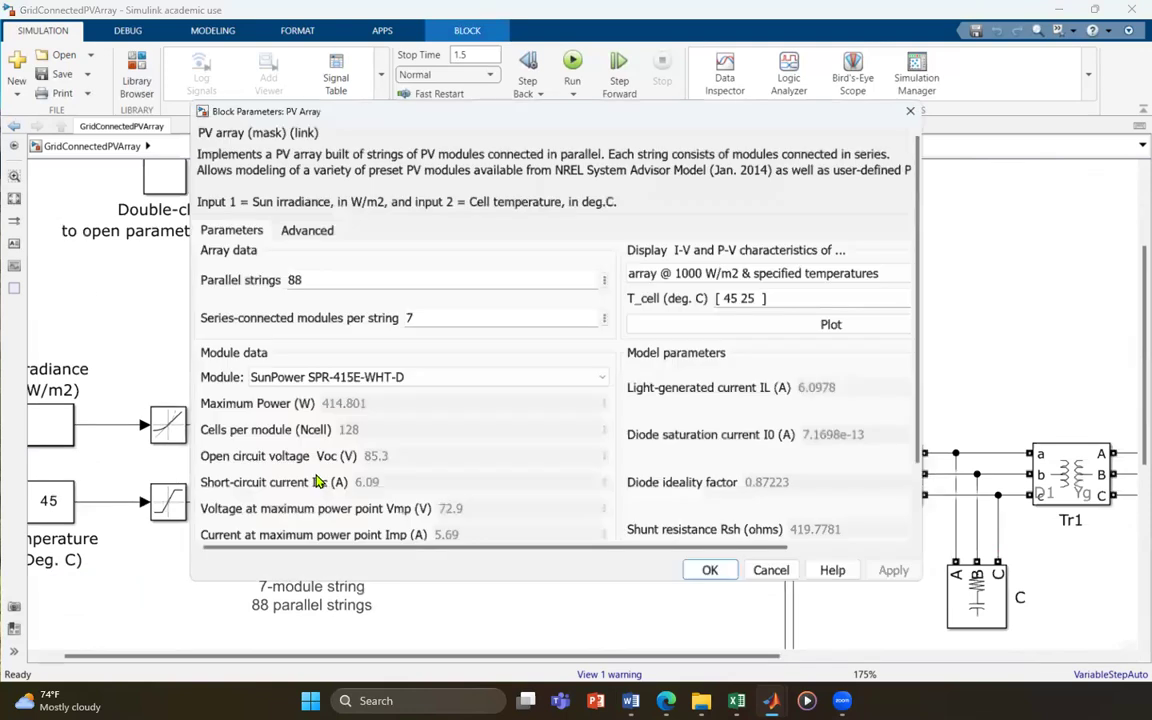
pyautogui.moveTo(455, 152); pyautogui.dragTo(499, 111)
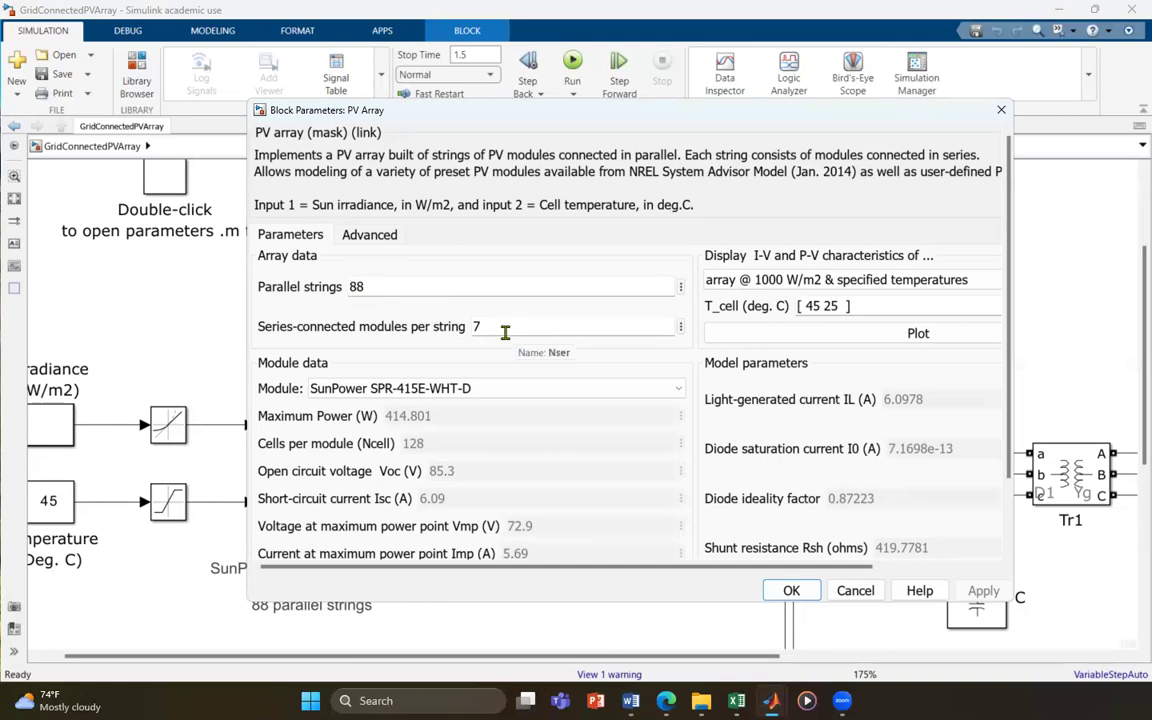
pyautogui.scroll(-1, 490, 460)
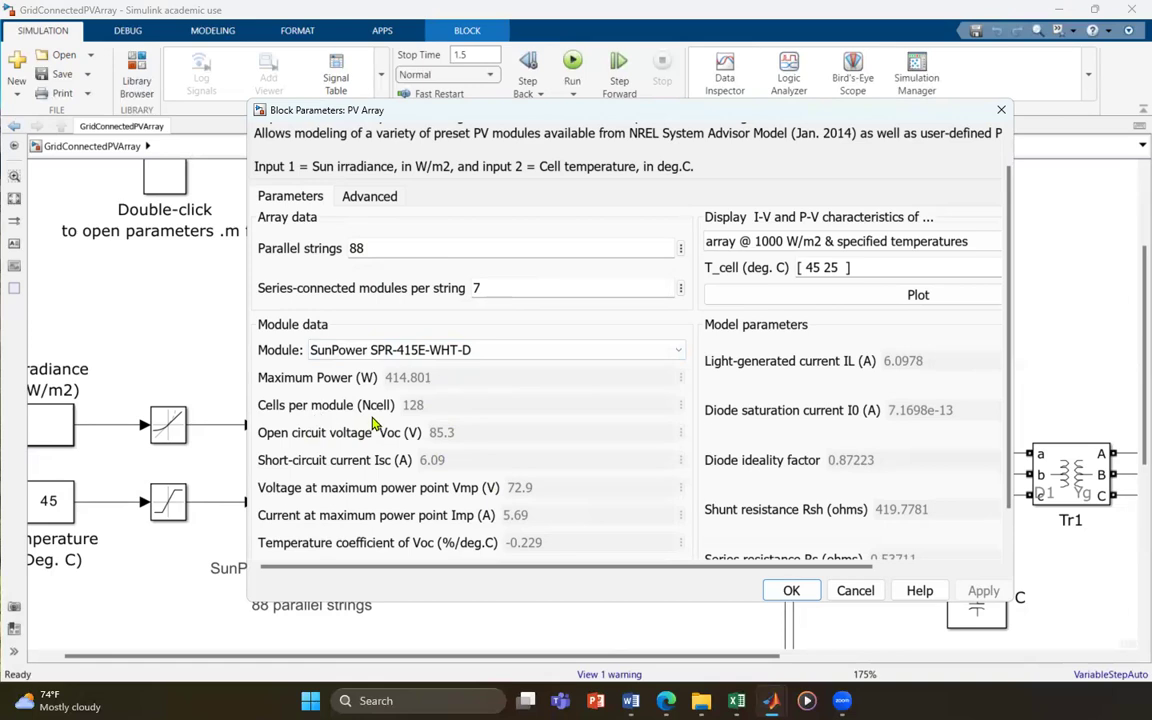
pyautogui.moveTo(666, 110); pyautogui.dragTo(434, 127)
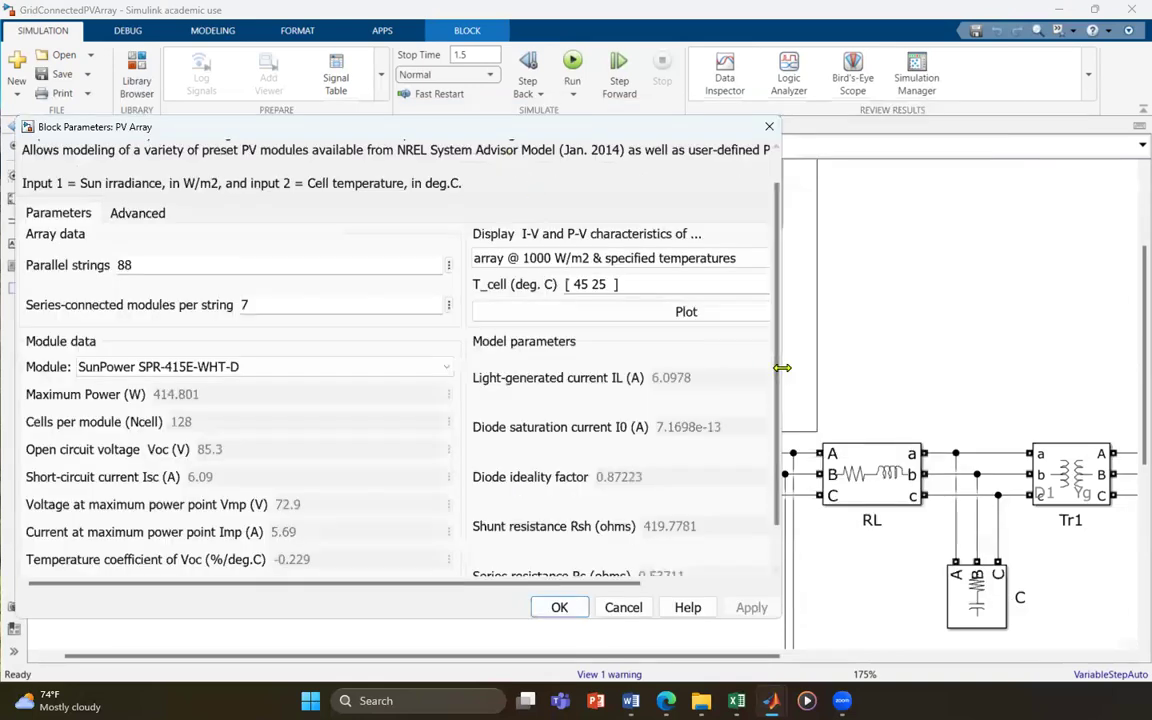
pyautogui.moveTo(782, 368); pyautogui.dragTo(1020, 370)
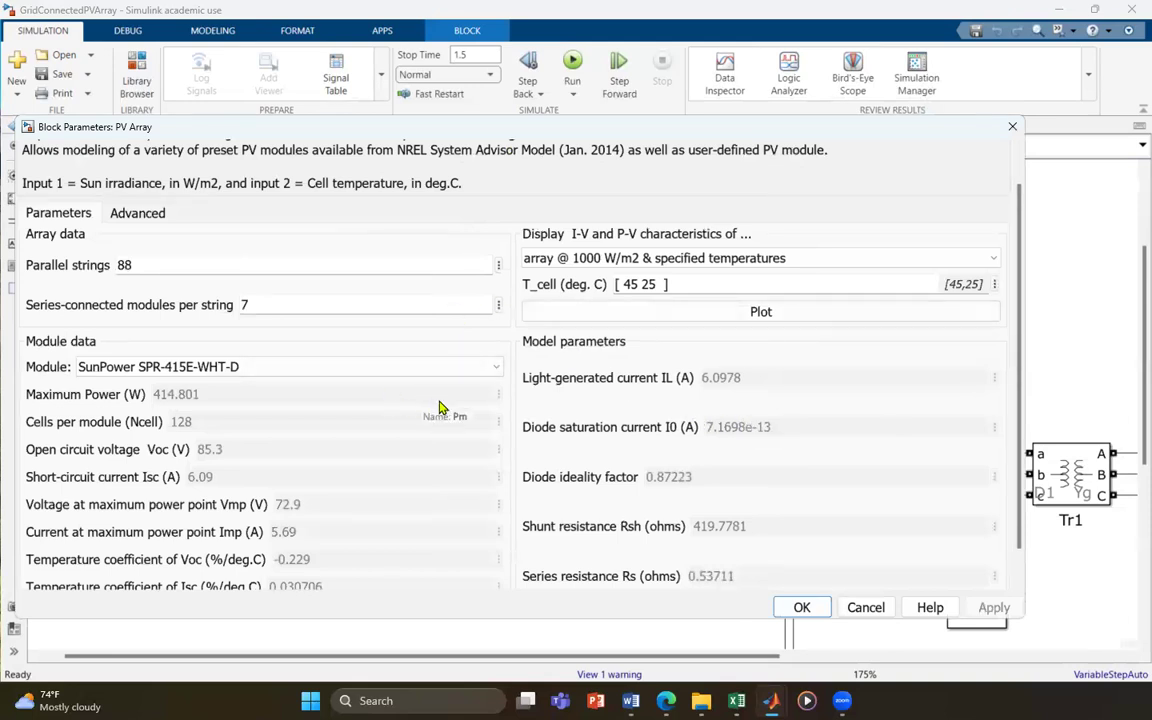
# - Plot the array's I-V and P-V characteristics at 1000 W/m2 for 45 and 25 °C, and close the figure and parameters dialog
pyautogui.click(761, 313)
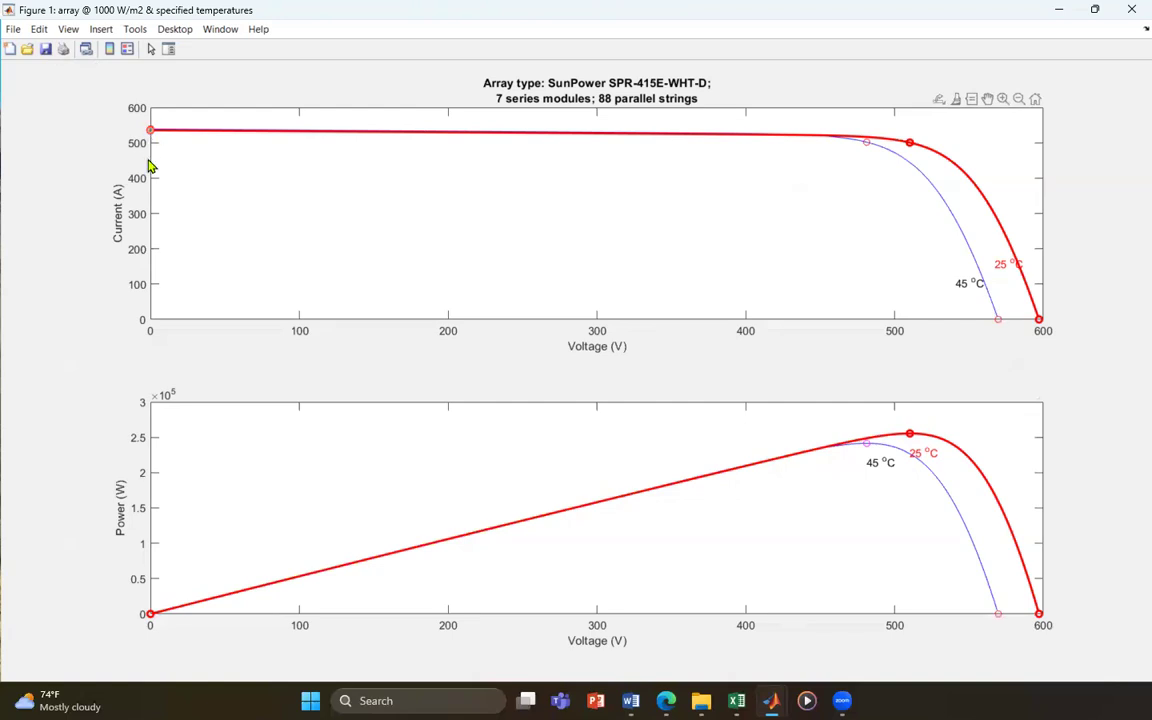
pyautogui.click(1131, 9)
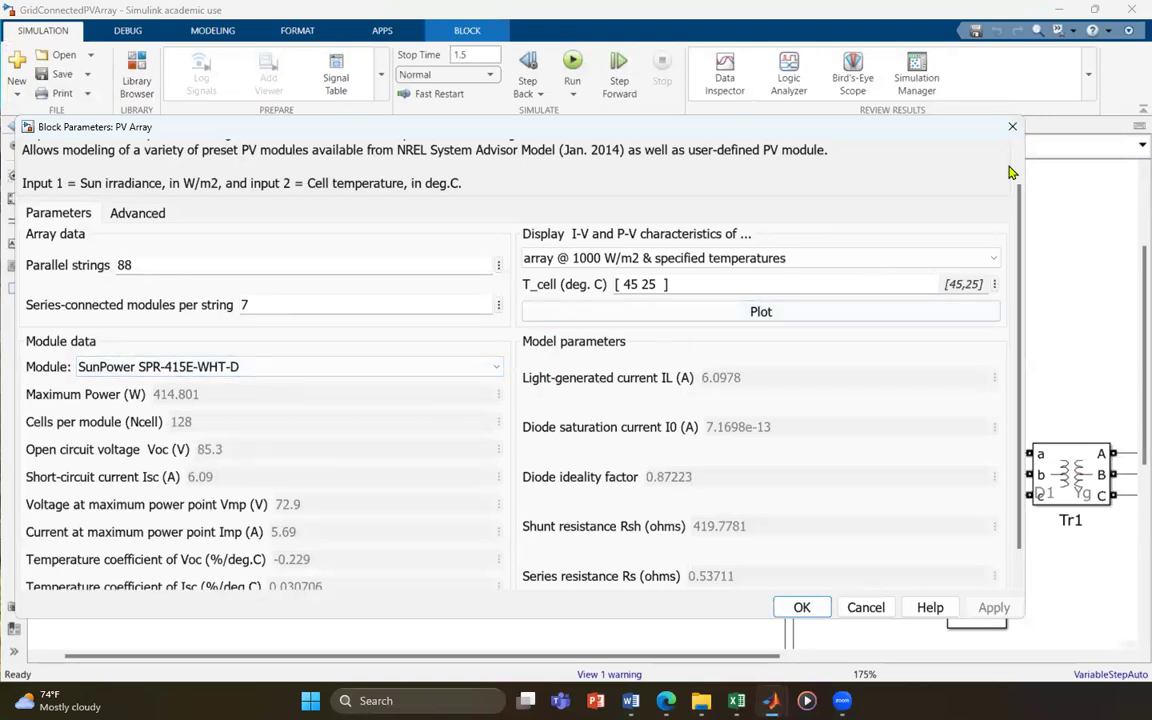
pyautogui.click(1008, 130)
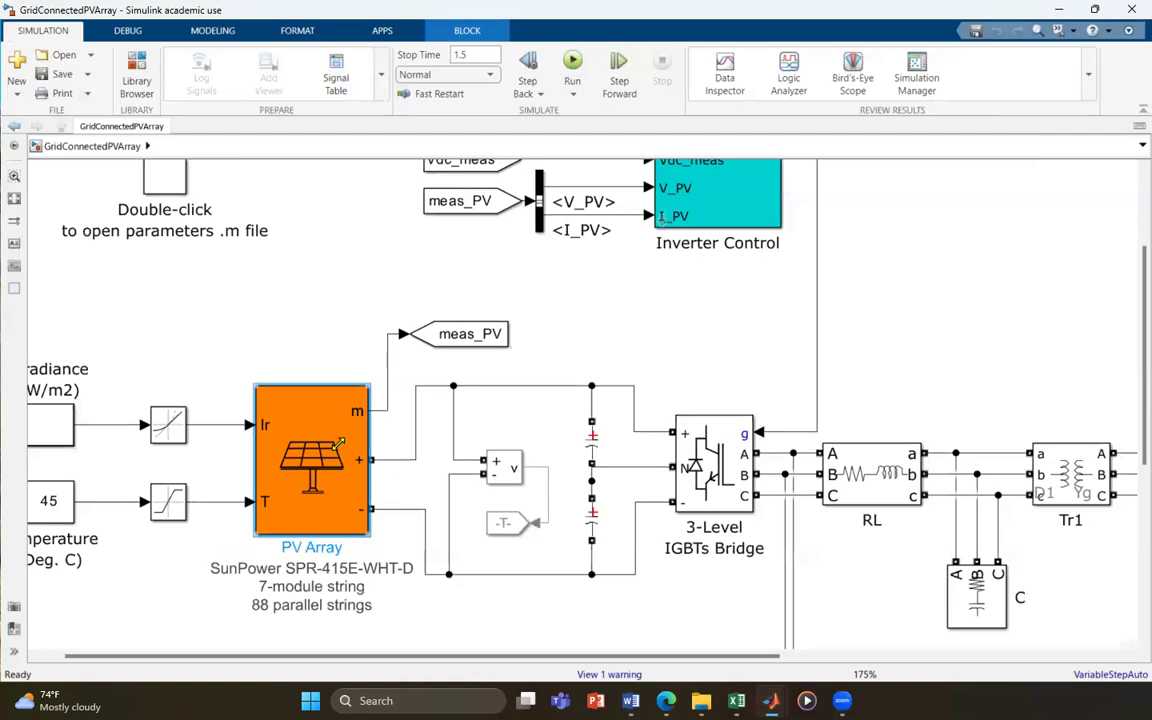
# - Examine the AC side of the model from the RL filter and transformer Tr1 through bus B1 to the feeders, loads and 120 kV source
pyautogui.scroll(-1, 333, 437)
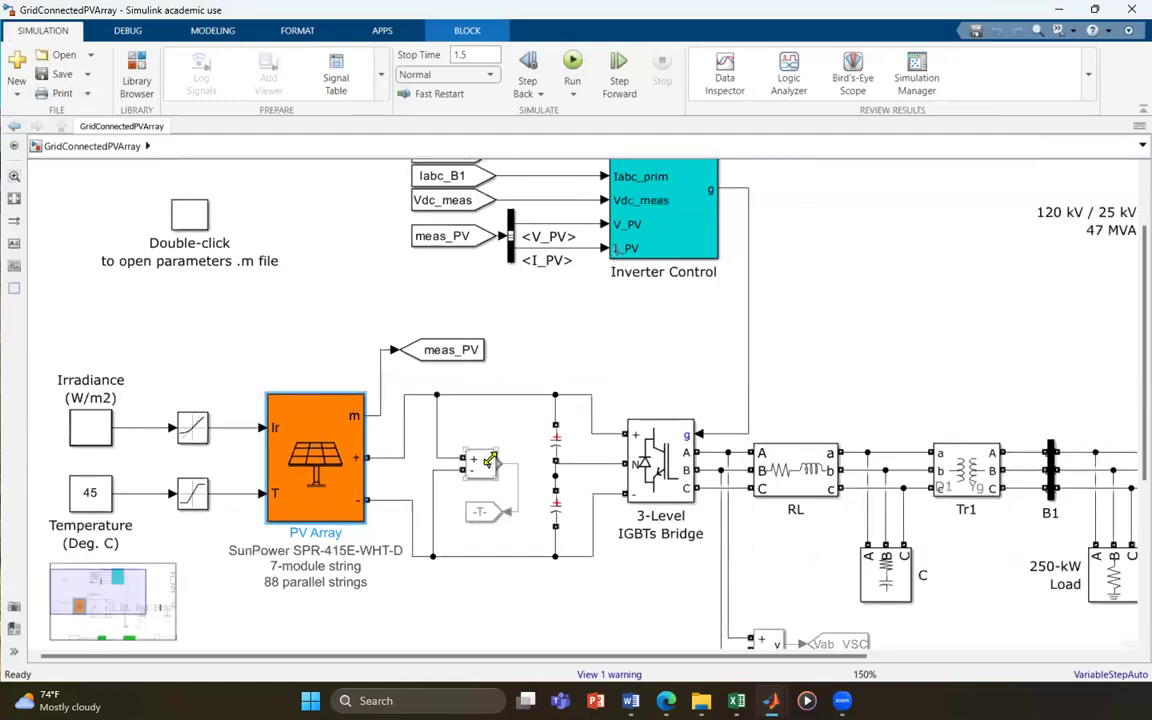
pyautogui.hscroll(3, 679, 393)
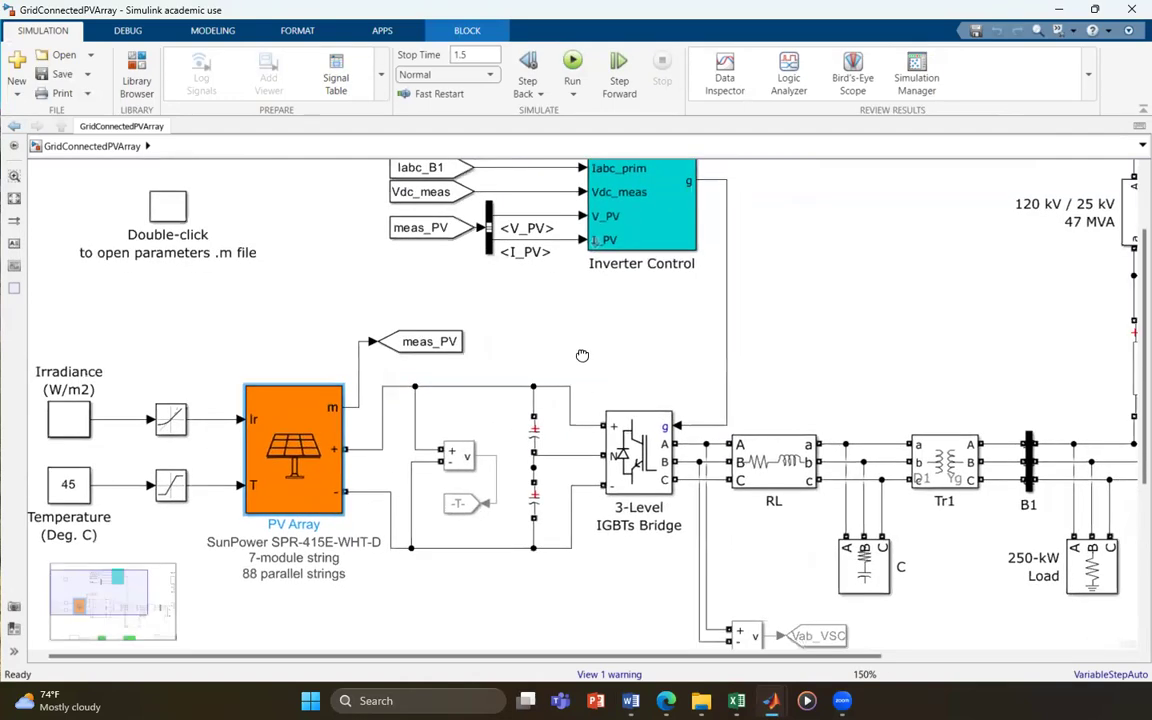
pyautogui.scroll(-1, 584, 357)
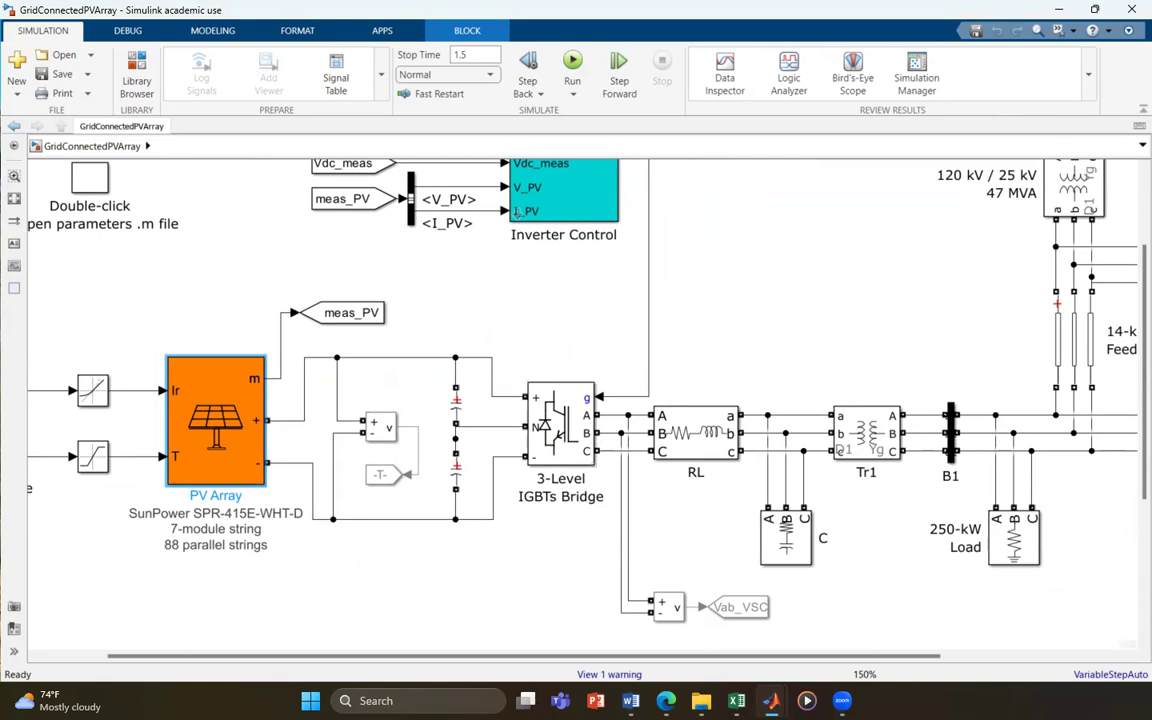
pyautogui.moveTo(702, 514); pyautogui.dragTo(364, 481)
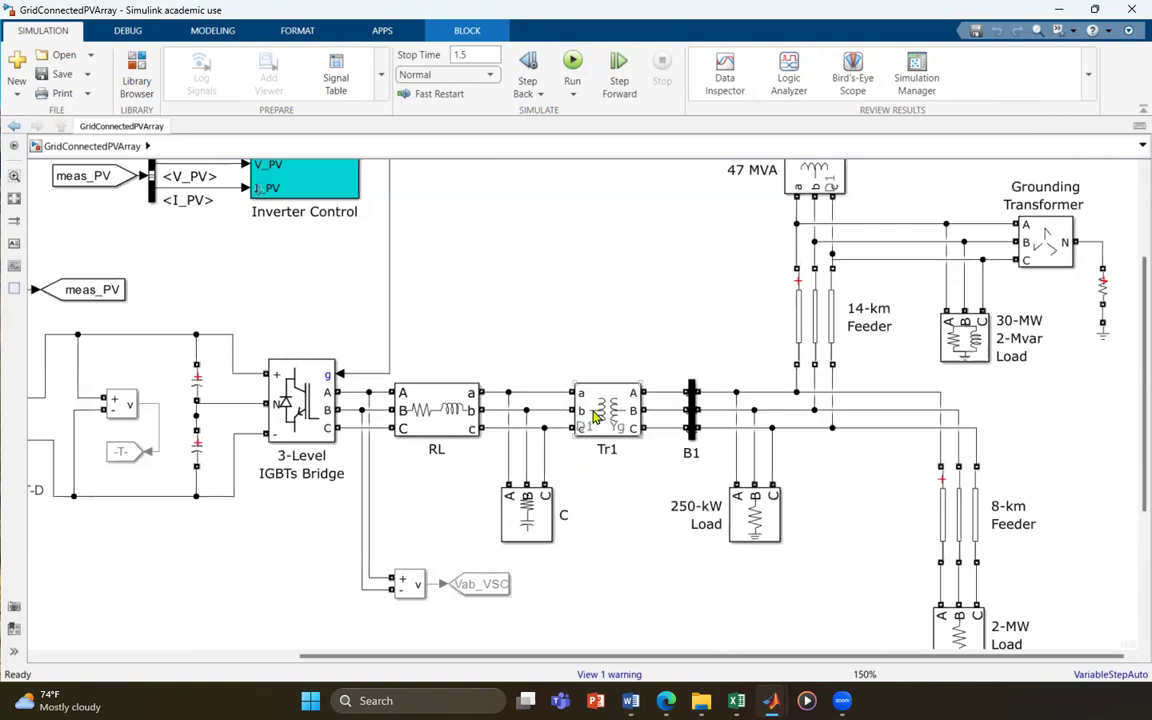
pyautogui.scroll(1, 594, 415)
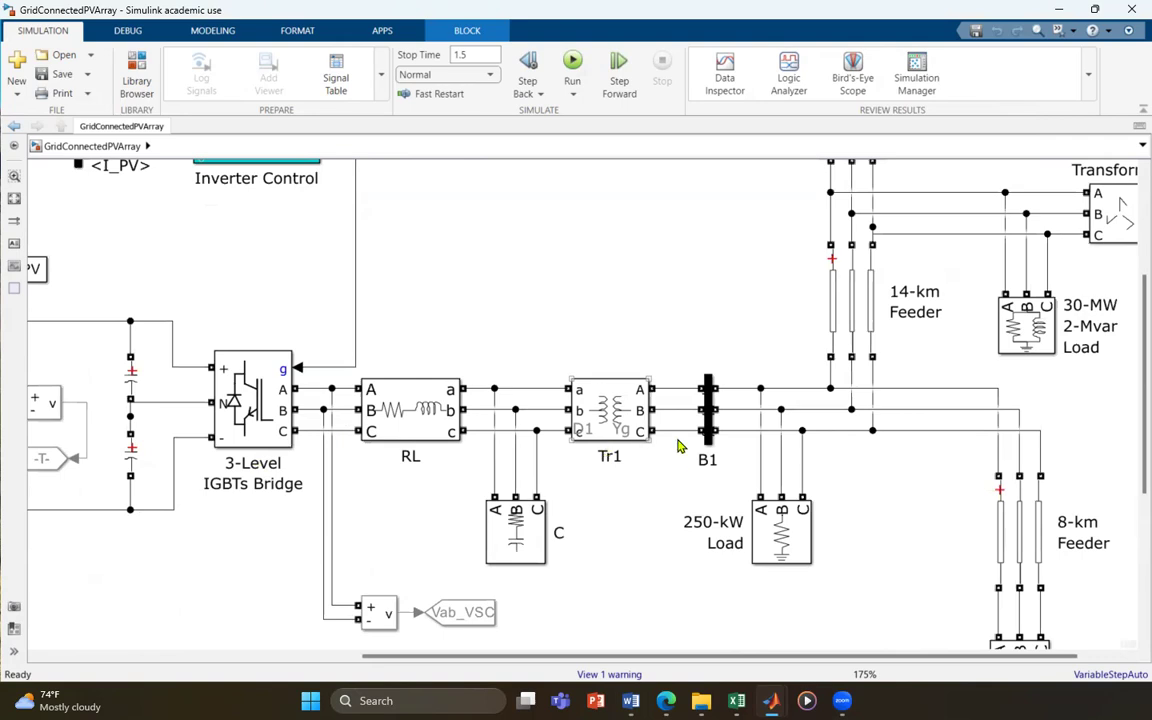
pyautogui.scroll(-3, 668, 455)
pyautogui.hscroll(5, 652, 398)
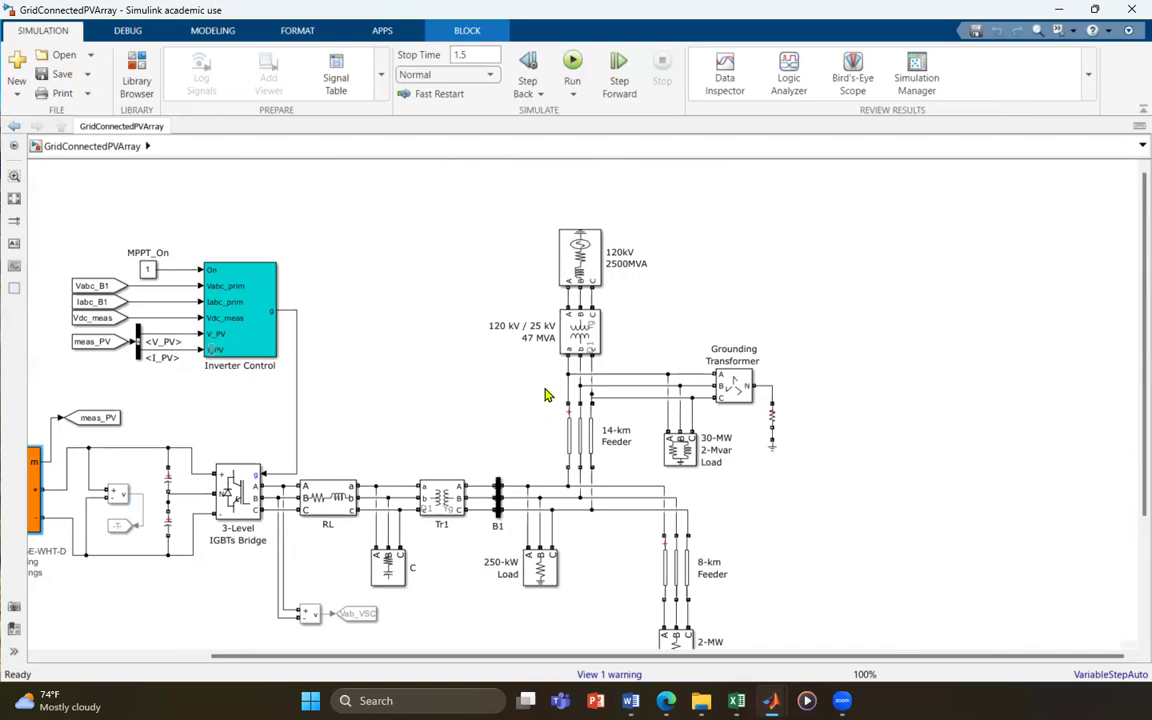
pyautogui.moveTo(497, 440); pyautogui.dragTo(507, 349)
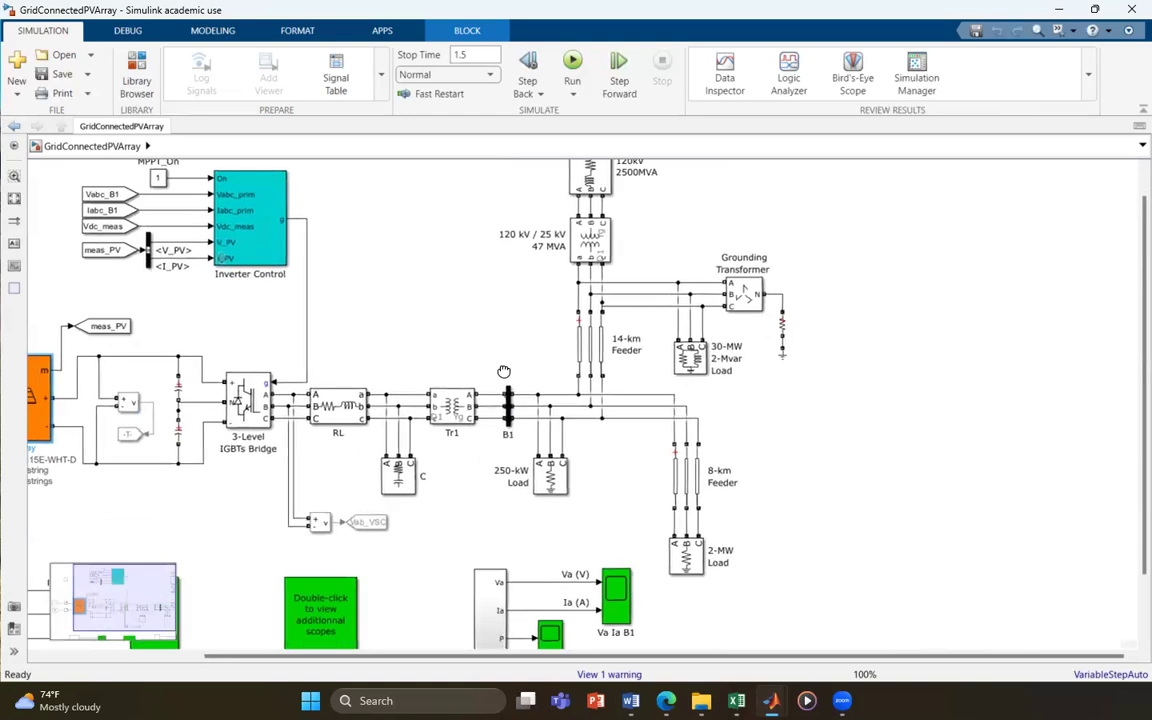
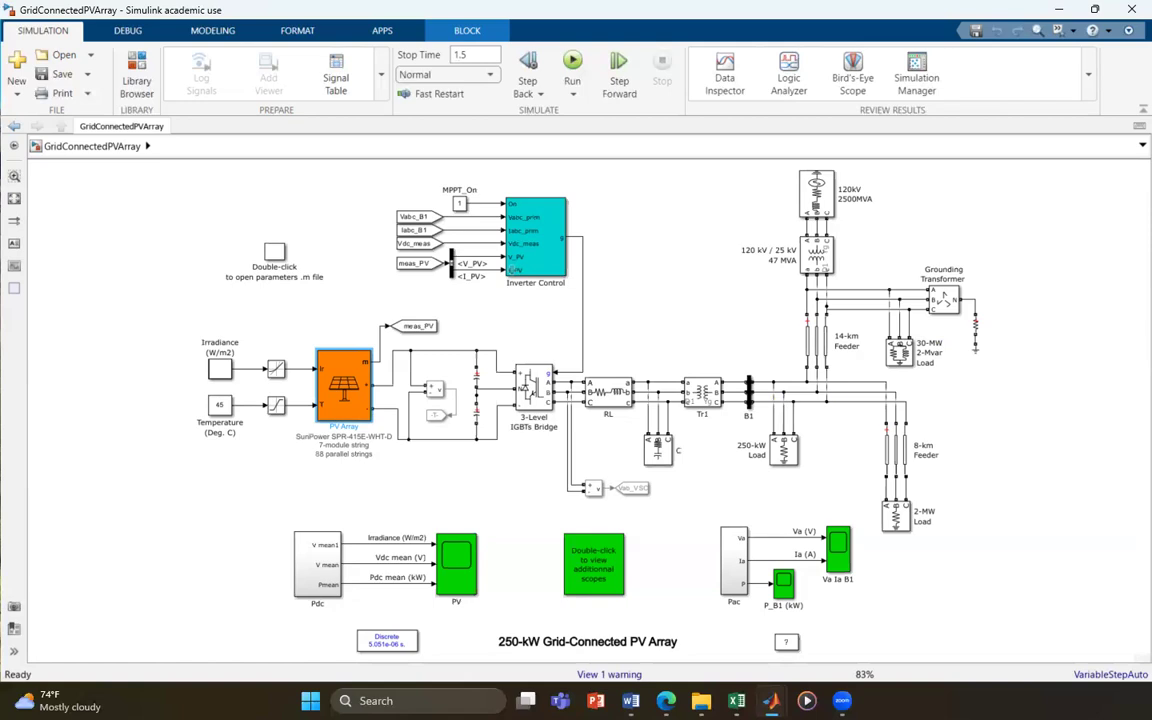
# - Run the simulation of the 250-kW grid-connected PV array model
pyautogui.click(833, 576)
pyautogui.click(451, 600)
pyautogui.click(573, 62)
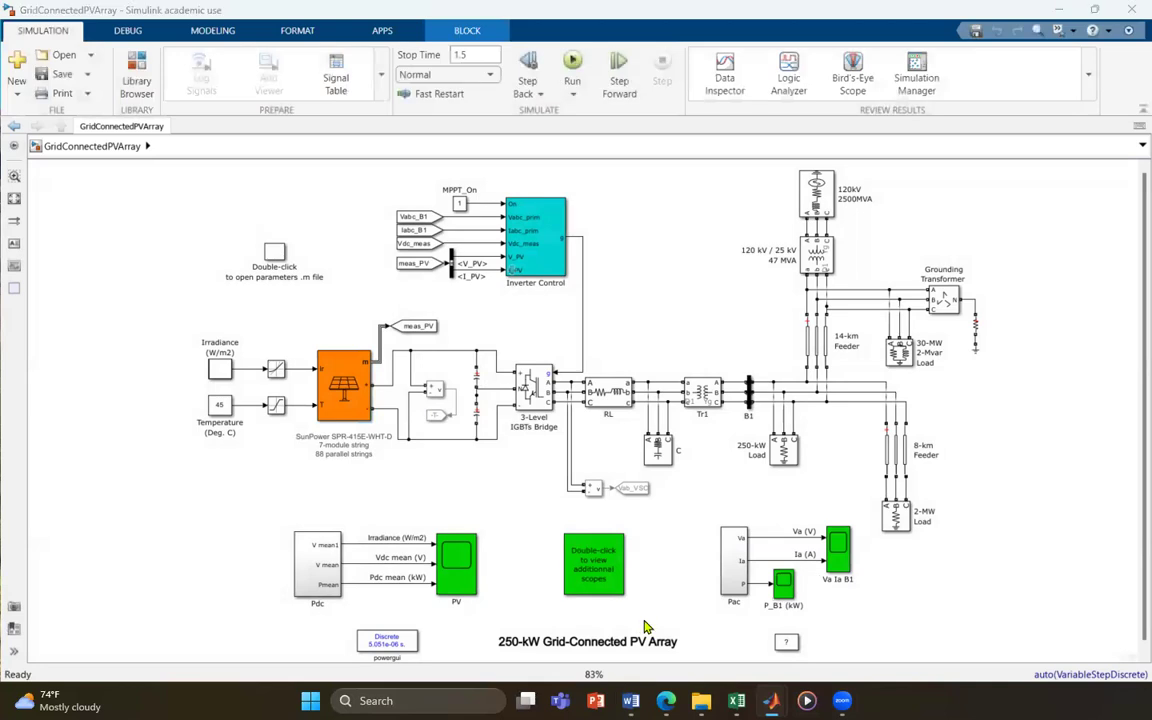
# - Inspect the irradiance, mean DC voltage and mean DC power curves in the PV scope, and dismiss the scope window
pyautogui.click(514, 573)
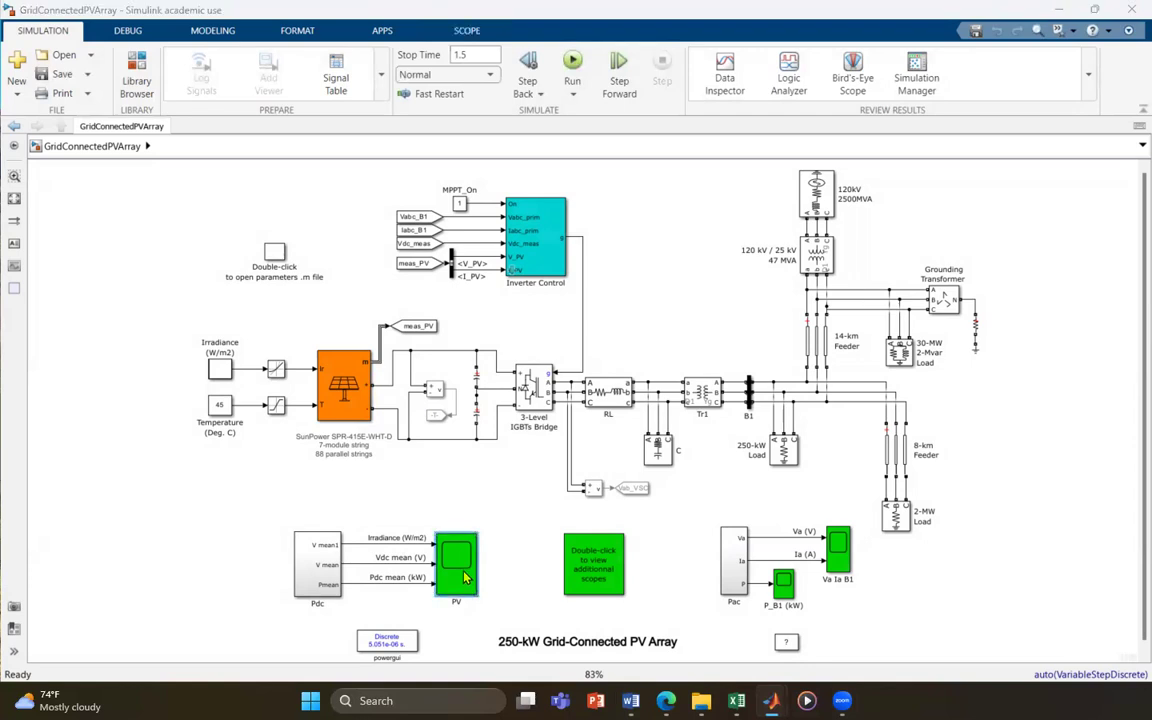
pyautogui.click(465, 577)
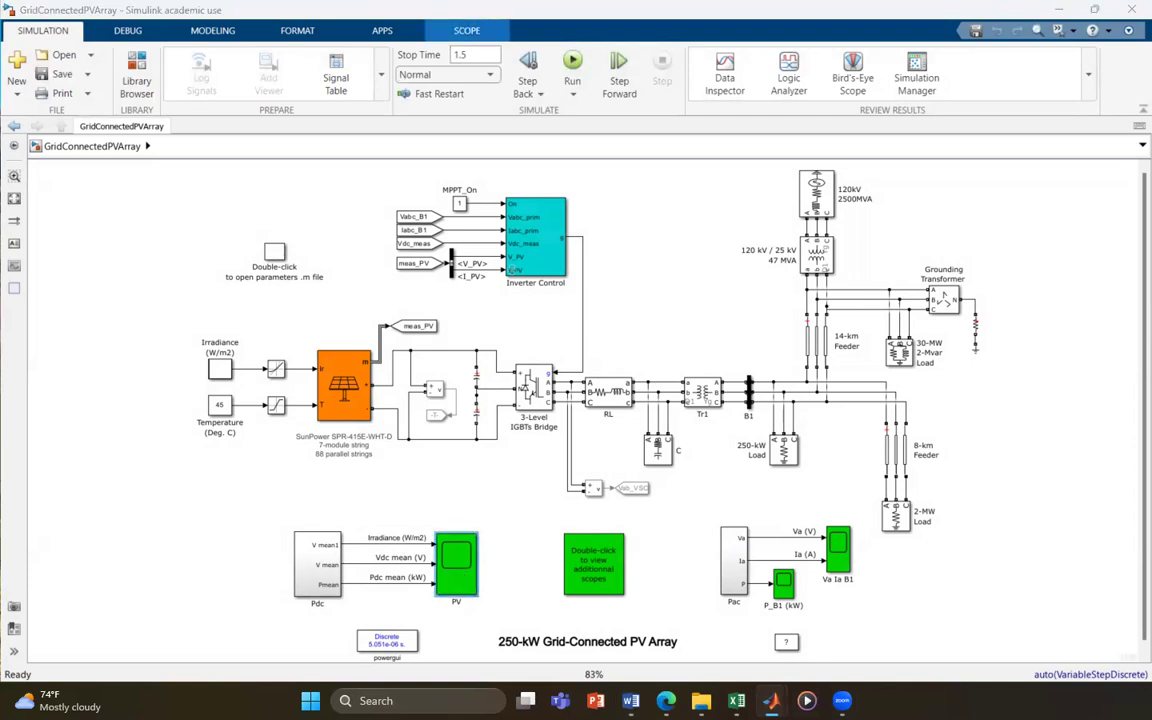
pyautogui.doubleClick(465, 577)
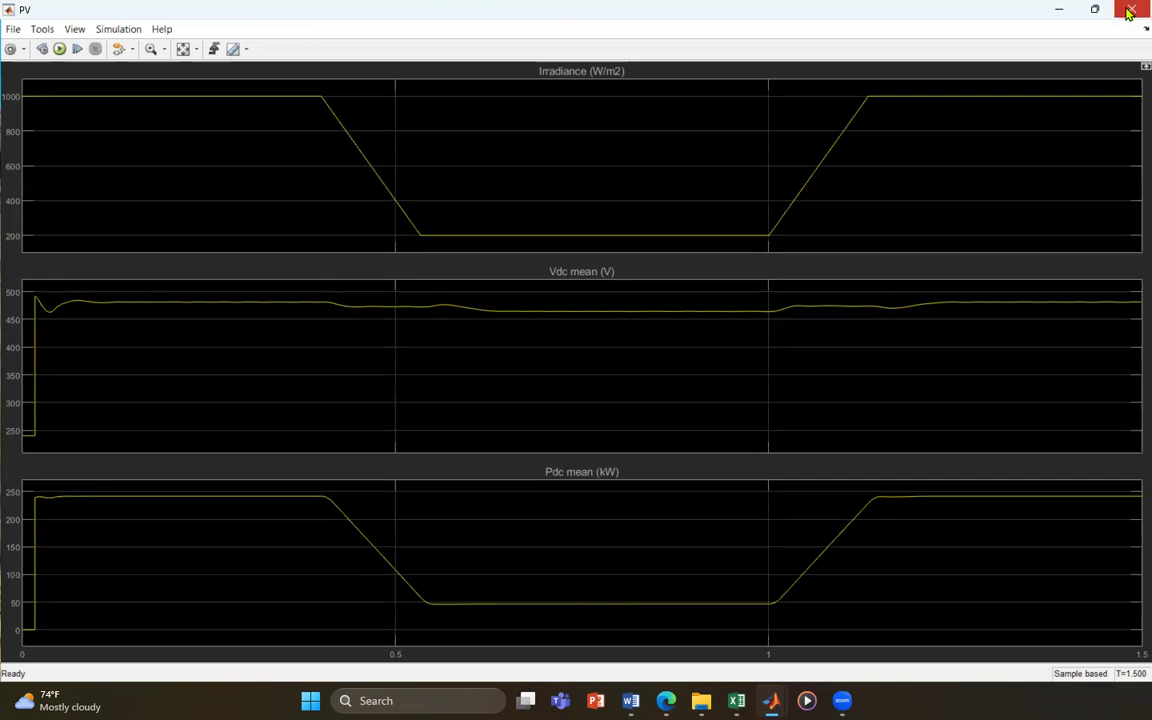
pyautogui.click(1059, 9)
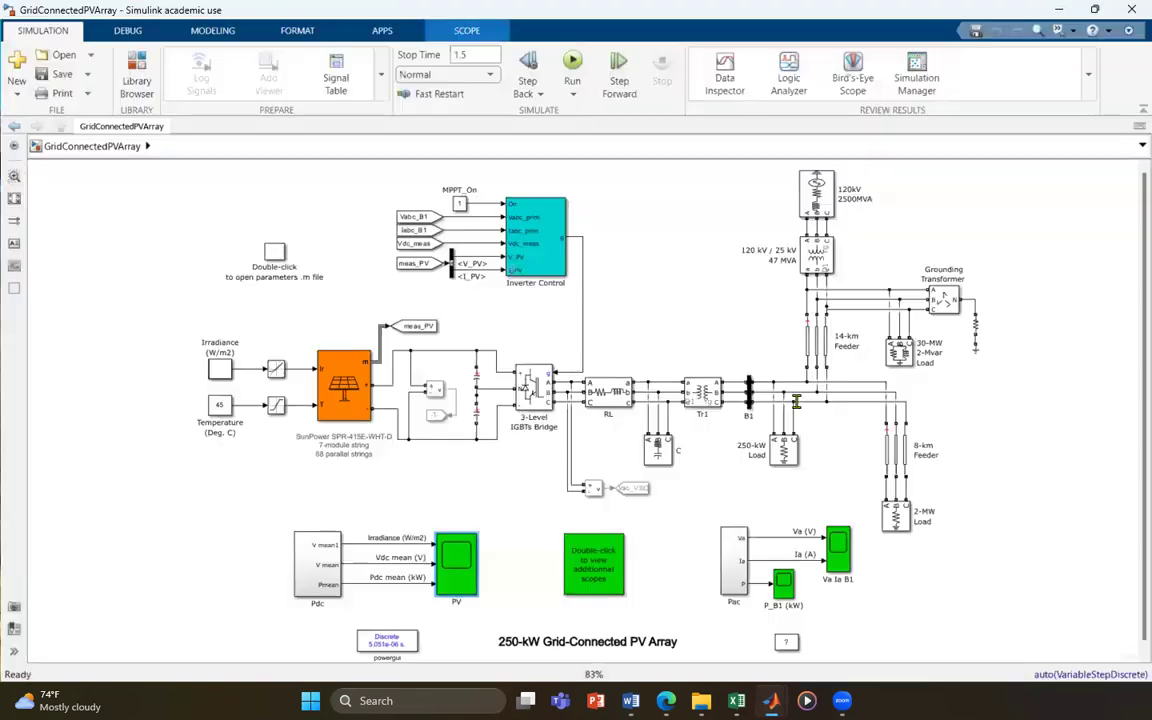
# - Inspect the Va and Ia waveforms at bus B1 in the Va Ia B1 scope and return to the model
pyautogui.click(840, 568)
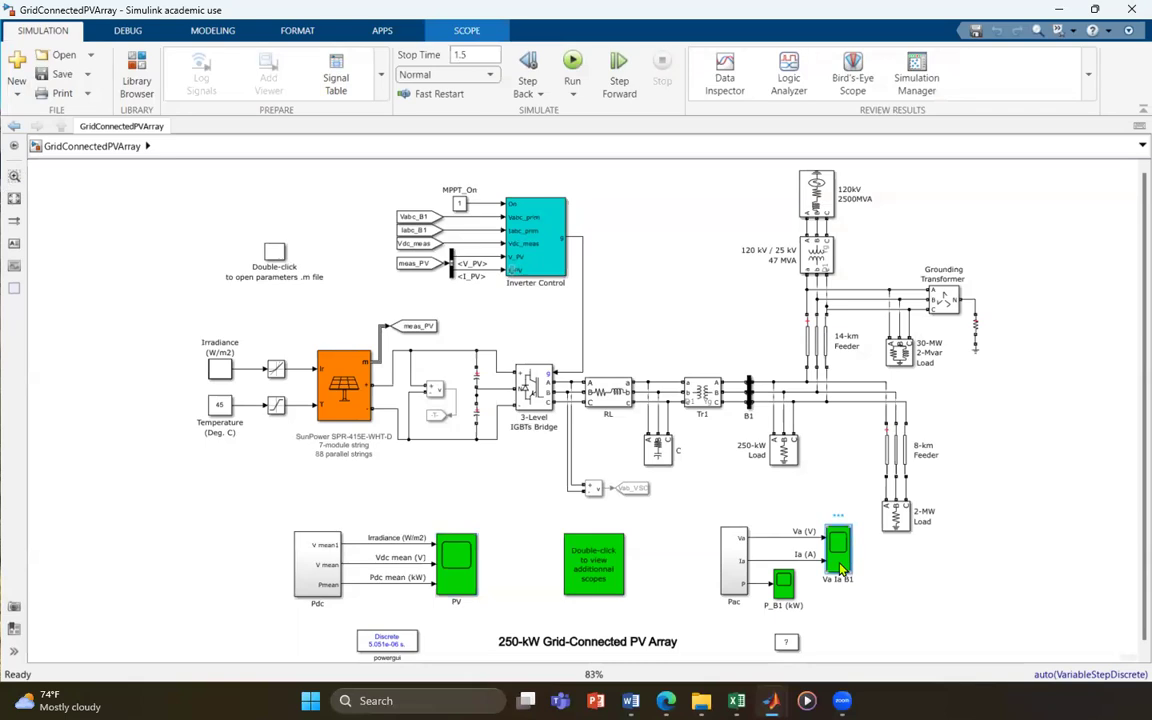
pyautogui.doubleClick(840, 568)
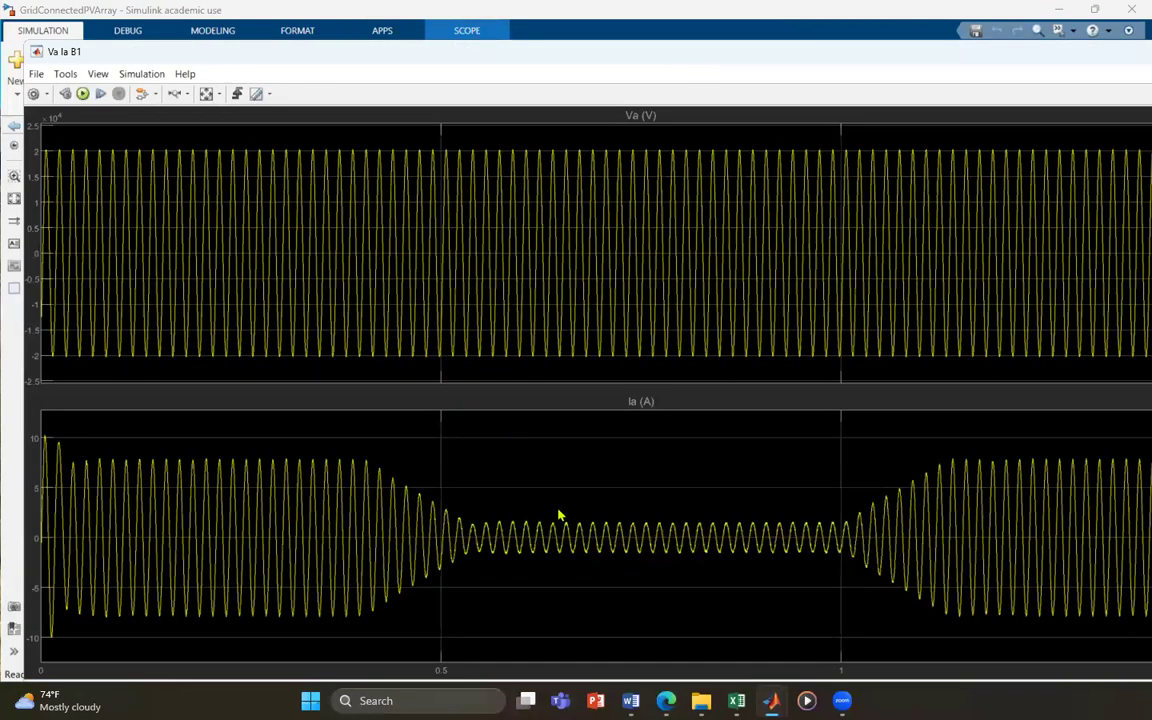
pyautogui.doubleClick(951, 55)
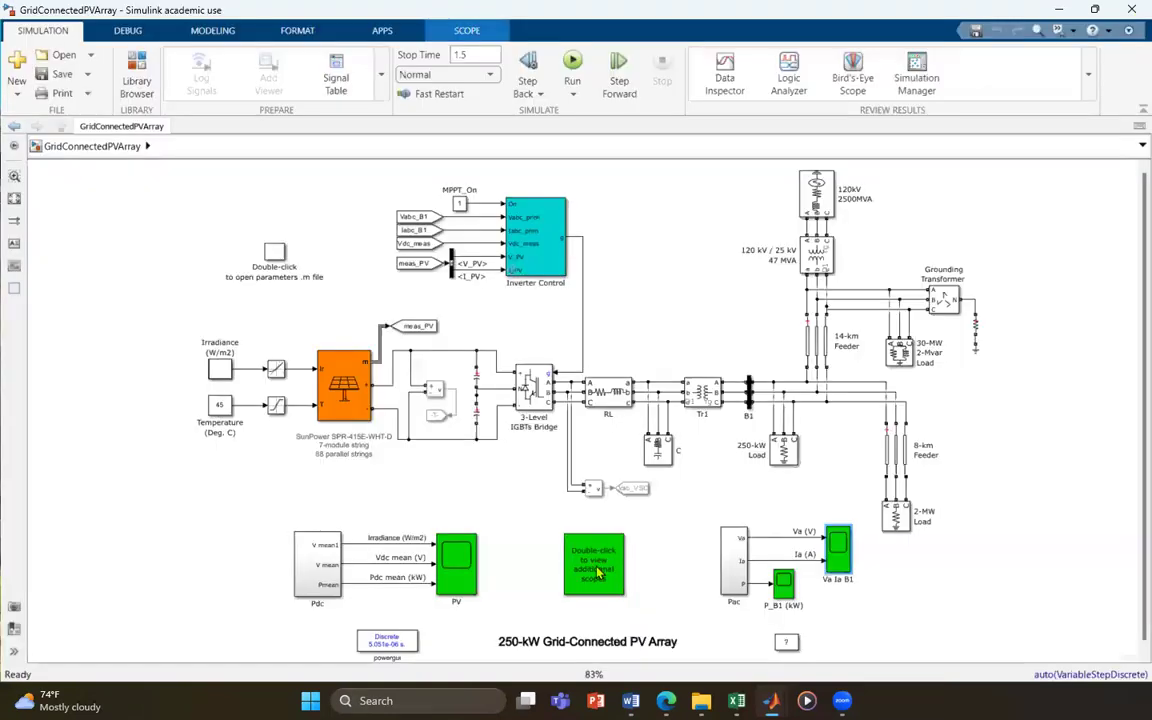
# - View the subsystem holding the additional scopes and return to the top level of GridConnectedPVArray
pyautogui.doubleClick(595, 560)
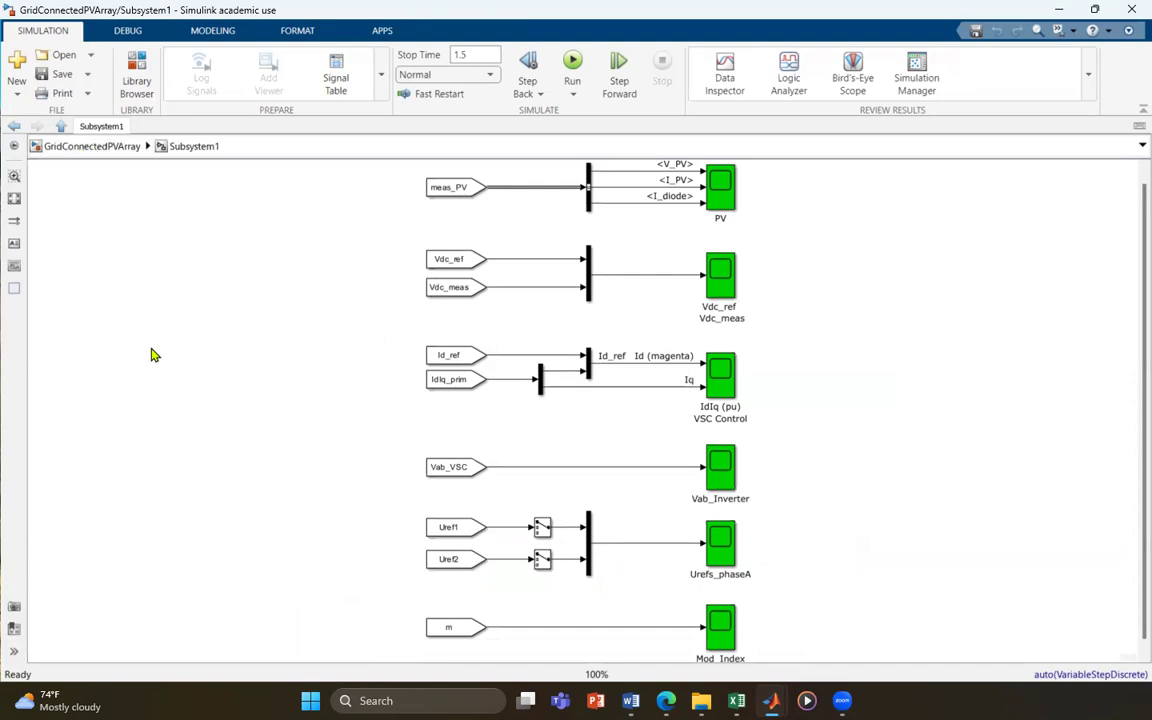
pyautogui.click(64, 147)
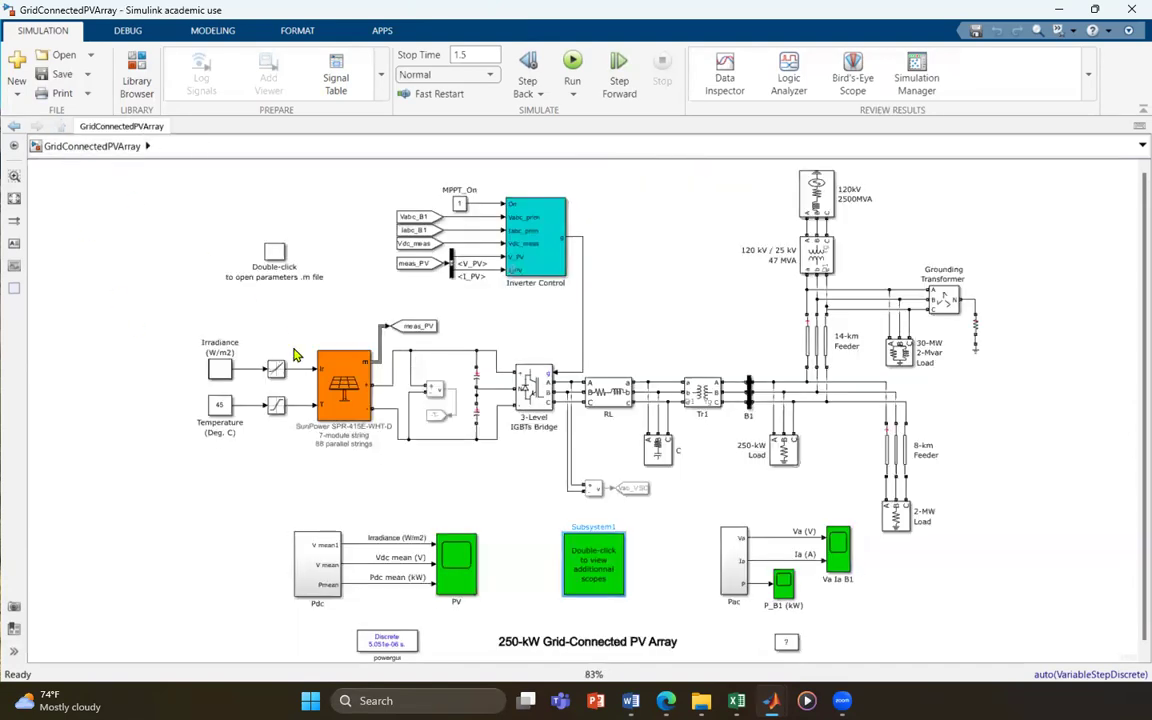